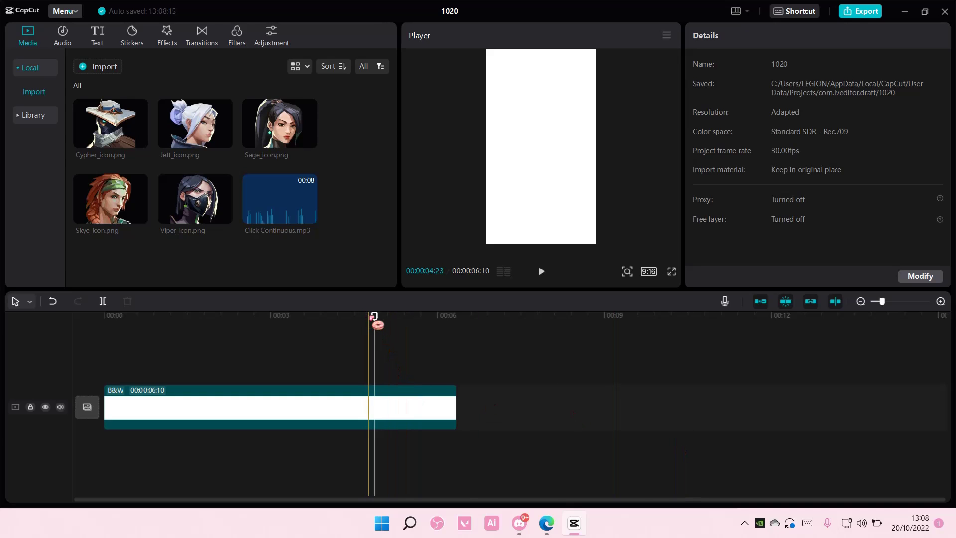
# - Add a default text clip spanning the whole white background clip and replace its text with "<" and ">" separated by spaces
pyautogui.moveTo(376, 319); pyautogui.dragTo(126, 319)
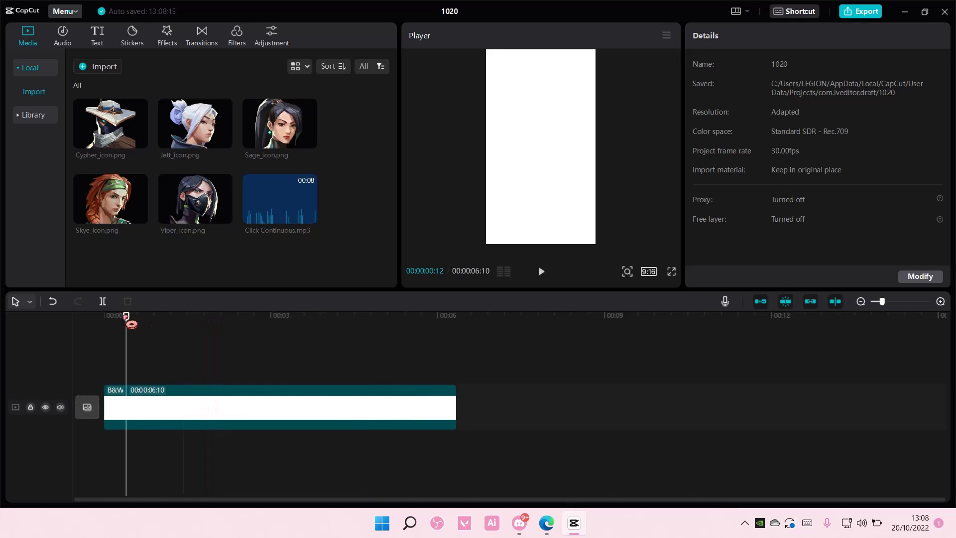
pyautogui.click(102, 41)
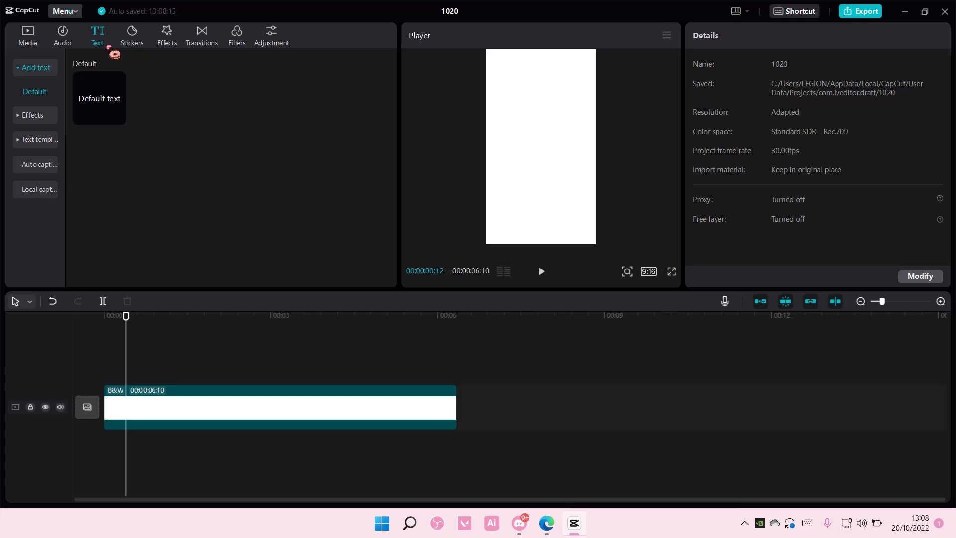
pyautogui.click(118, 116)
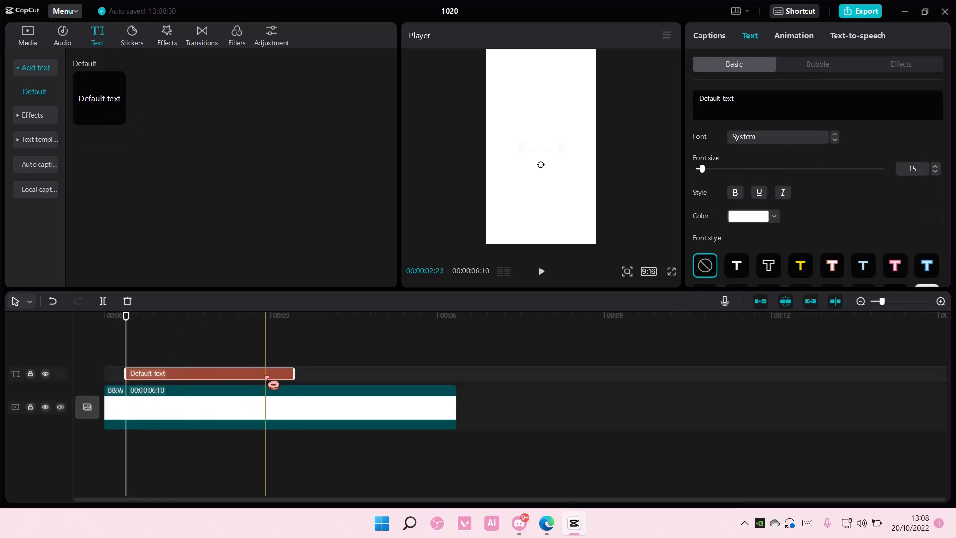
pyautogui.moveTo(403, 372); pyautogui.dragTo(457, 373)
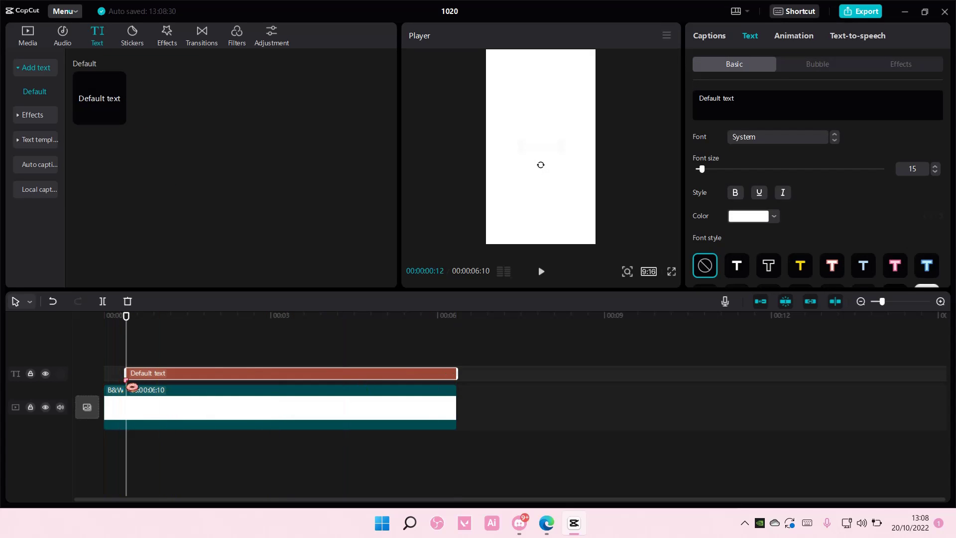
pyautogui.moveTo(126, 374); pyautogui.dragTo(95, 379)
pyautogui.moveTo(756, 97); pyautogui.dragTo(487, 91)
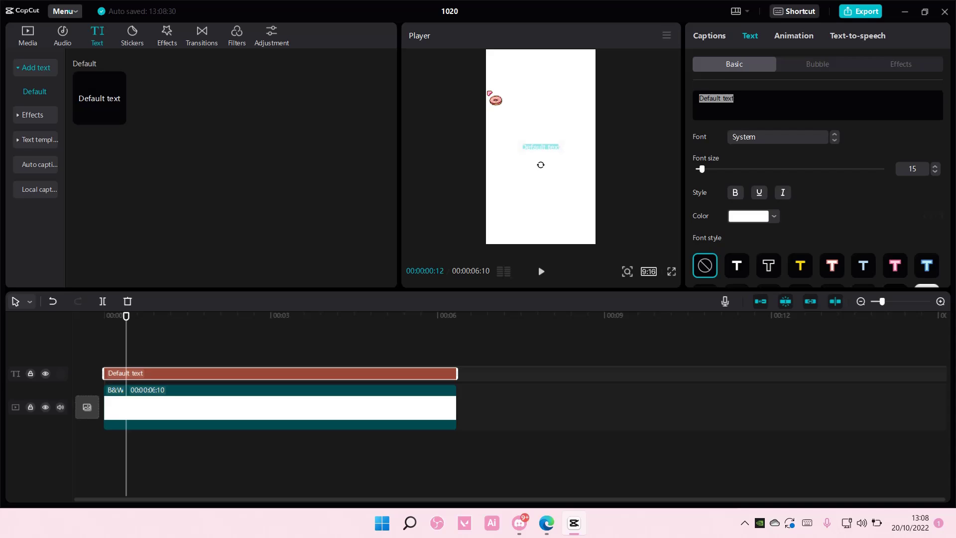
pyautogui.write('<>')
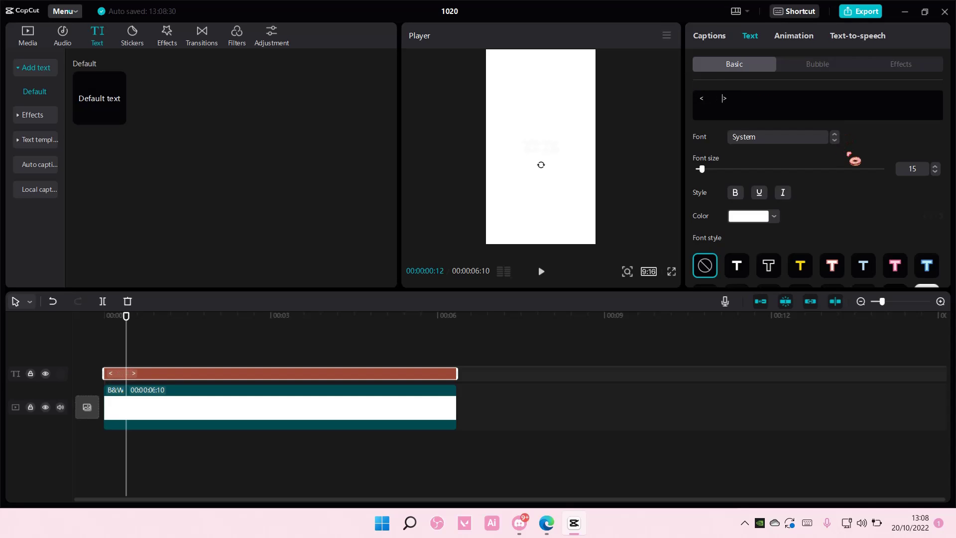
# - Format the arrow text in the 5th Avenue Regular font at size 65 with the pink outlined font style
pyautogui.click(900, 270)
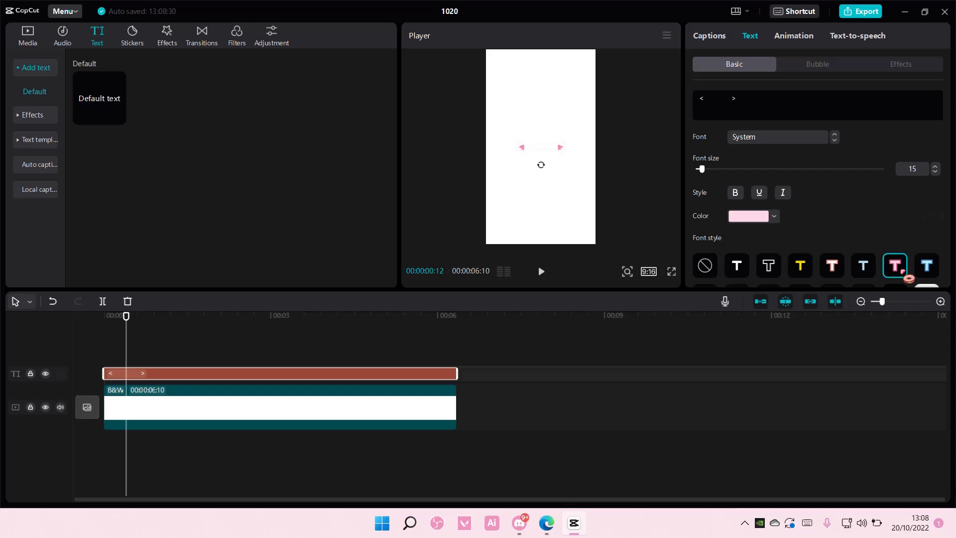
pyautogui.click(925, 260)
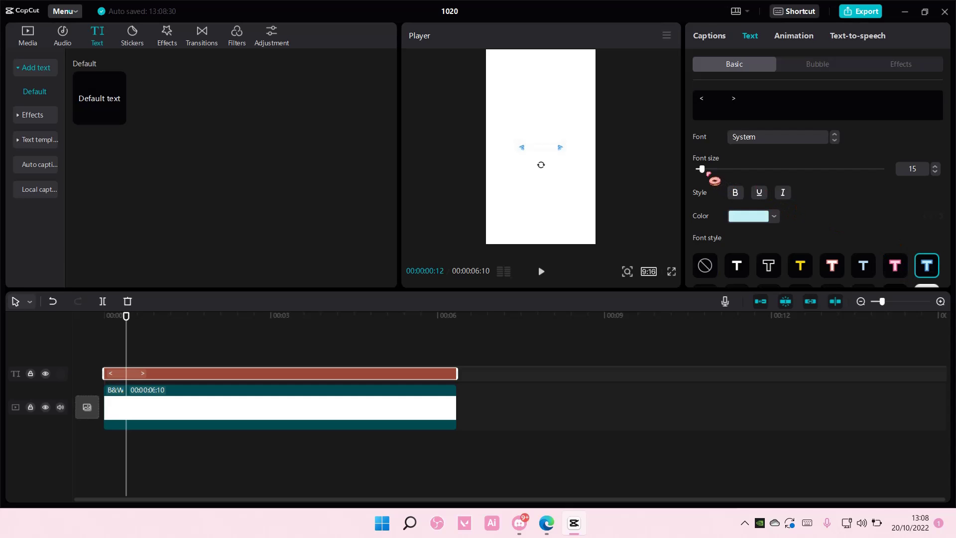
pyautogui.moveTo(708, 172); pyautogui.dragTo(712, 174)
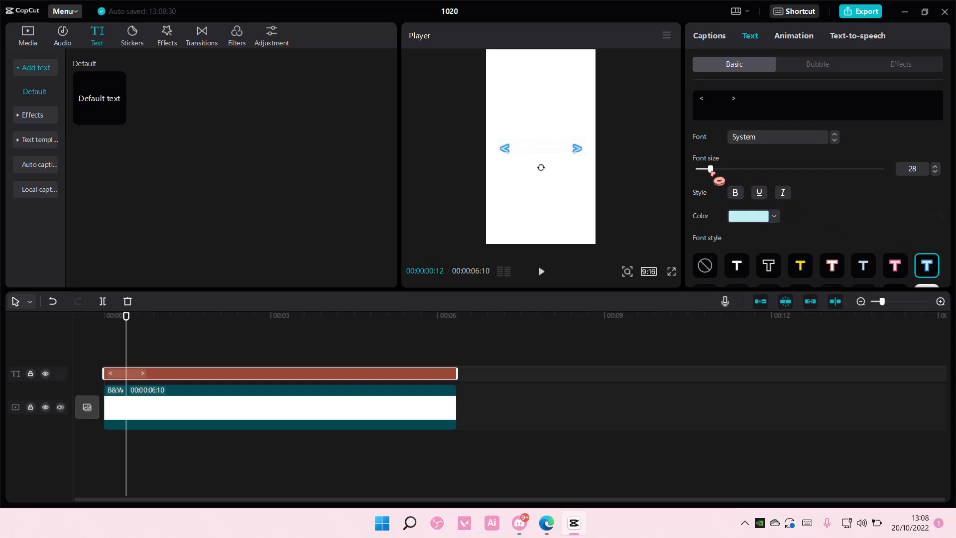
pyautogui.click(778, 132)
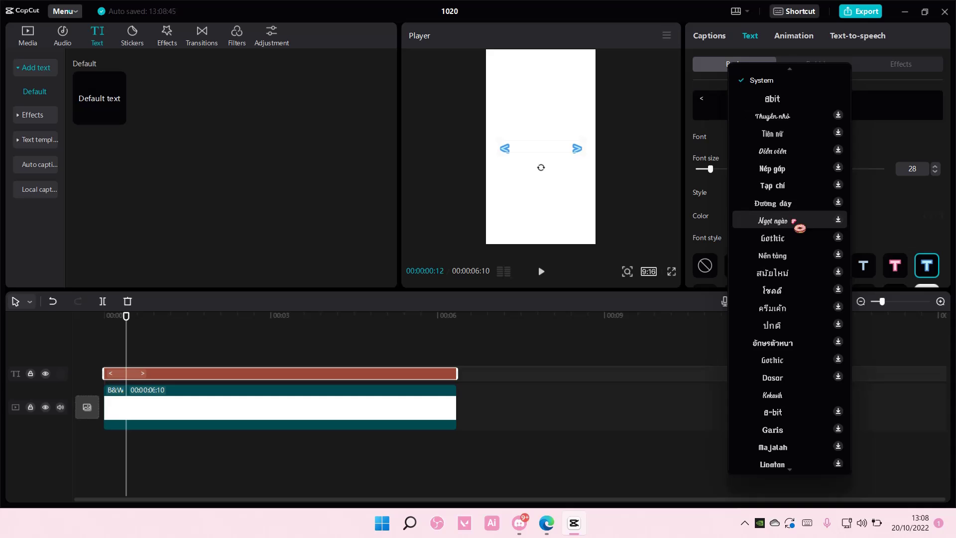
pyautogui.scroll(3, 795, 224)
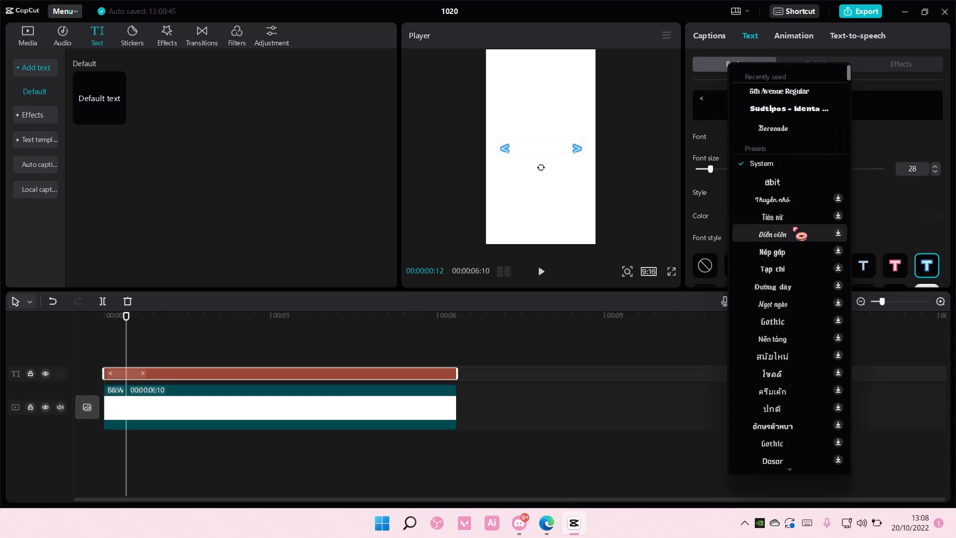
pyautogui.click(775, 92)
pyautogui.moveTo(711, 169); pyautogui.dragTo(735, 174)
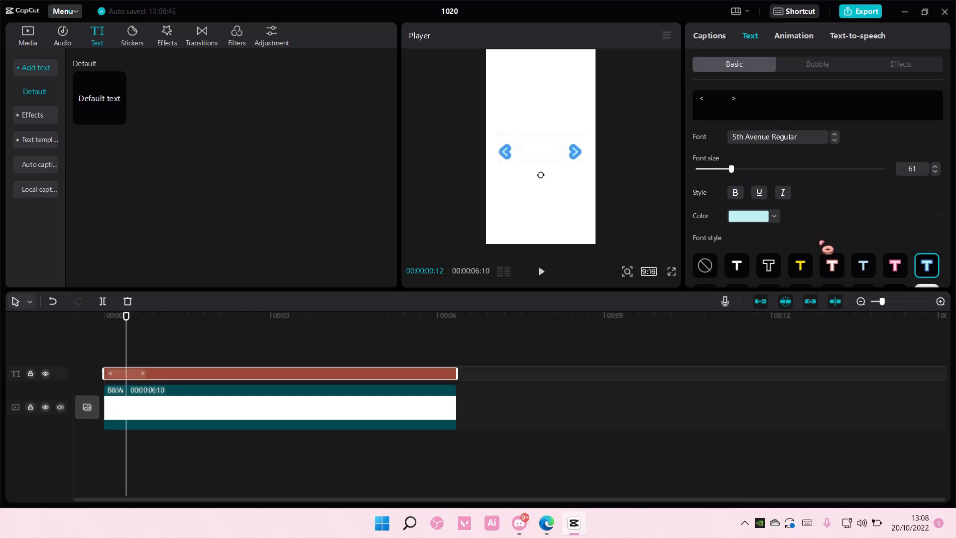
pyautogui.click(831, 264)
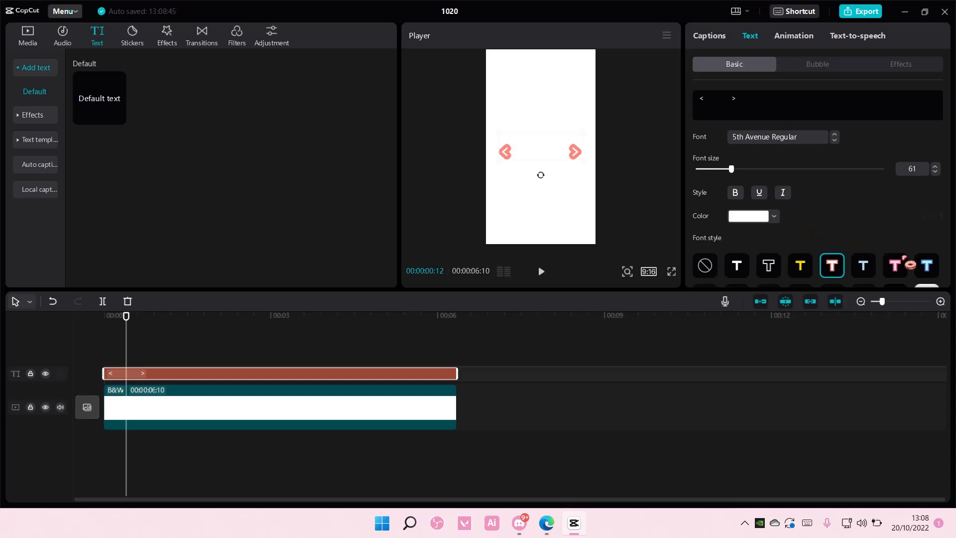
pyautogui.click(894, 265)
pyautogui.moveTo(731, 169); pyautogui.dragTo(735, 170)
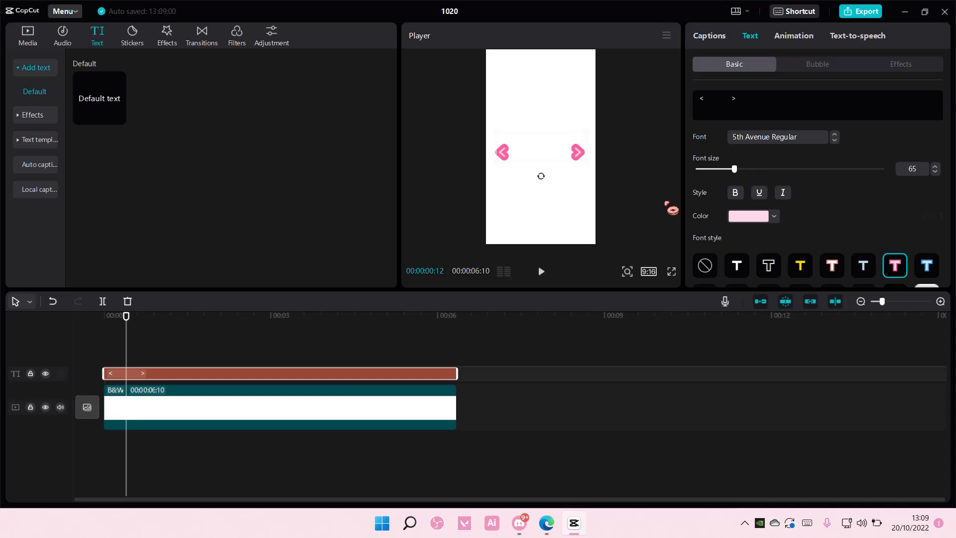
# - Place Sage_icon.png above the background starting at 00:00:00:12, trim it to 2 seconds and scale it to 46%
pyautogui.click(28, 39)
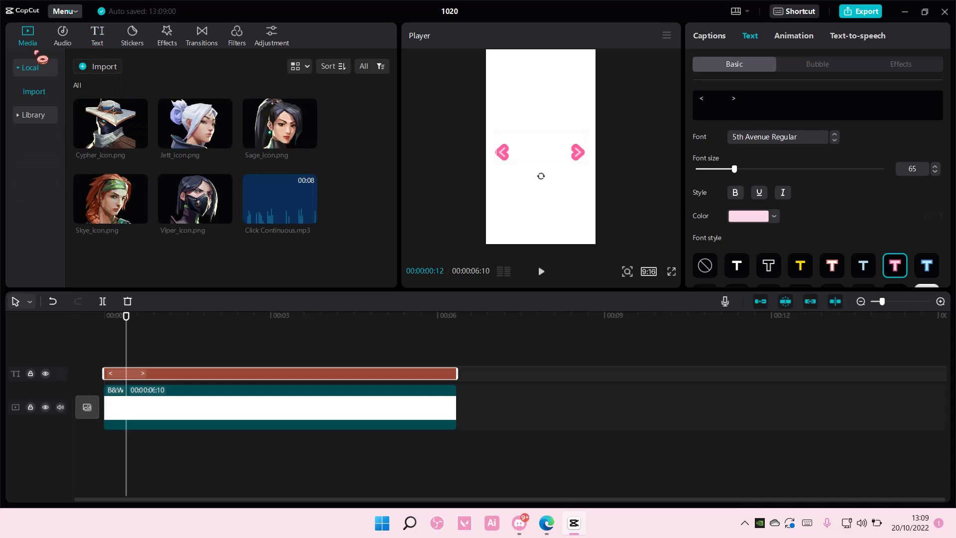
pyautogui.moveTo(210, 217)
pyautogui.click(312, 143)
pyautogui.moveTo(350, 390); pyautogui.dragTo(296, 385)
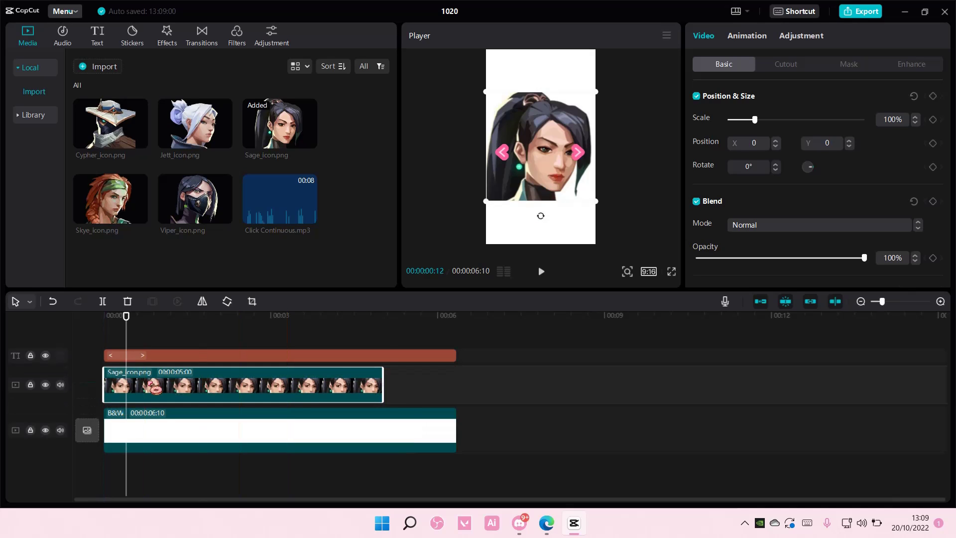
pyautogui.moveTo(150, 384); pyautogui.dragTo(176, 390)
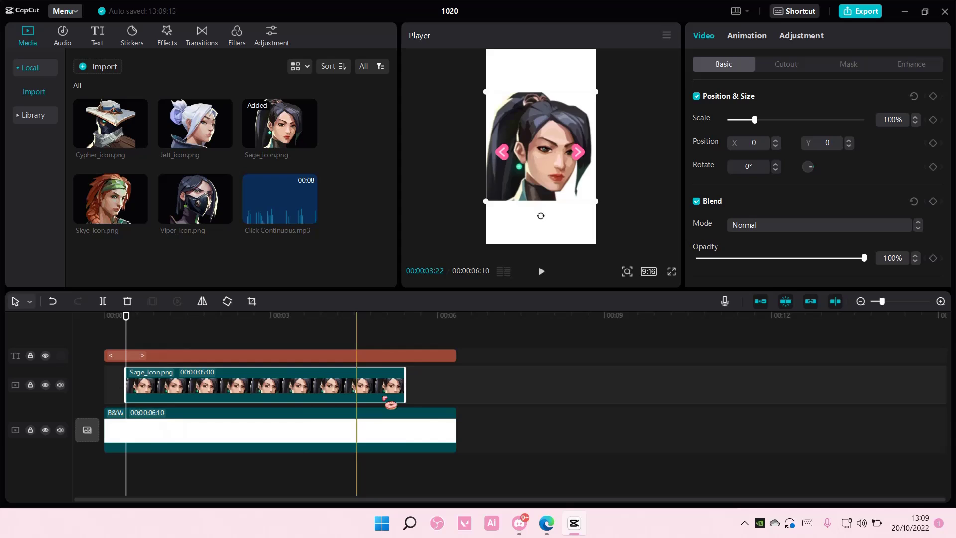
pyautogui.moveTo(405, 395); pyautogui.dragTo(237, 400)
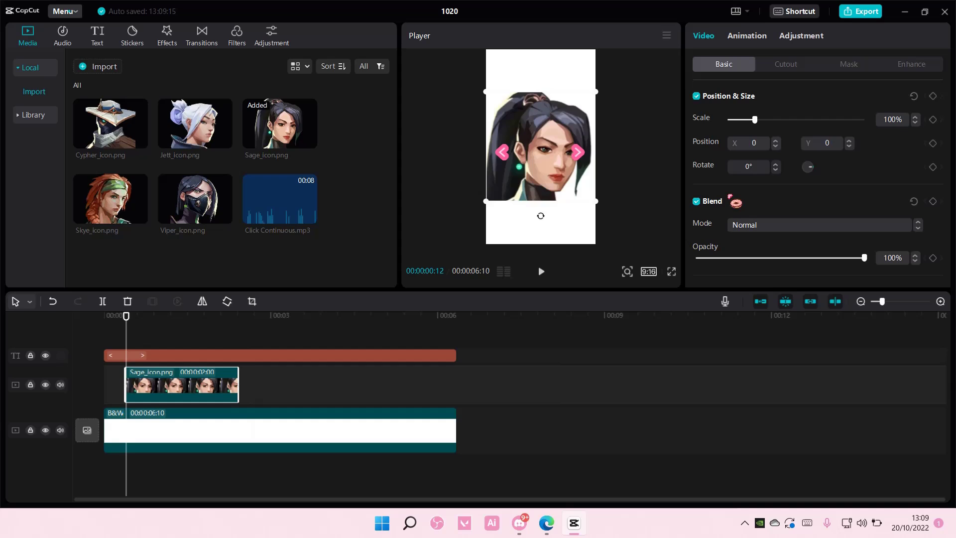
pyautogui.moveTo(763, 136); pyautogui.dragTo(748, 135)
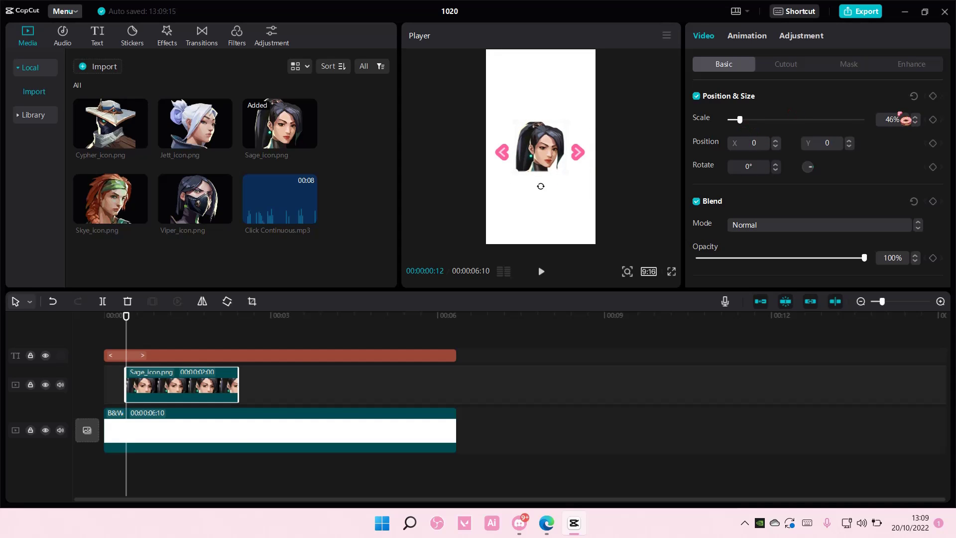
# - Append Jett_icon.png at 46% scale and then Cypher_icon.png after the Sage clip, trimming them to 00:00:02:00 and 00:00:02:01
pyautogui.click(224, 160)
pyautogui.moveTo(322, 427); pyautogui.dragTo(450, 393)
pyautogui.moveTo(515, 393); pyautogui.dragTo(347, 395)
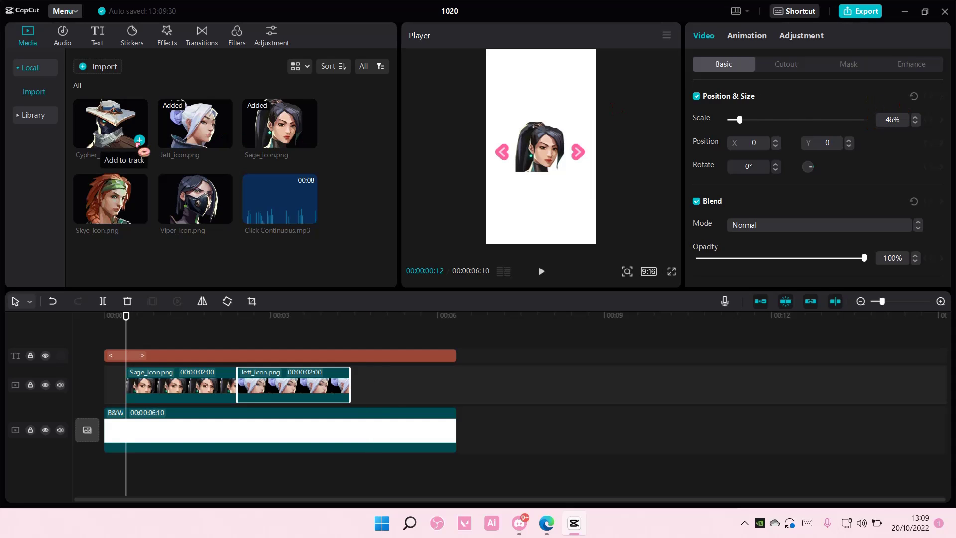
pyautogui.moveTo(134, 146); pyautogui.dragTo(483, 394)
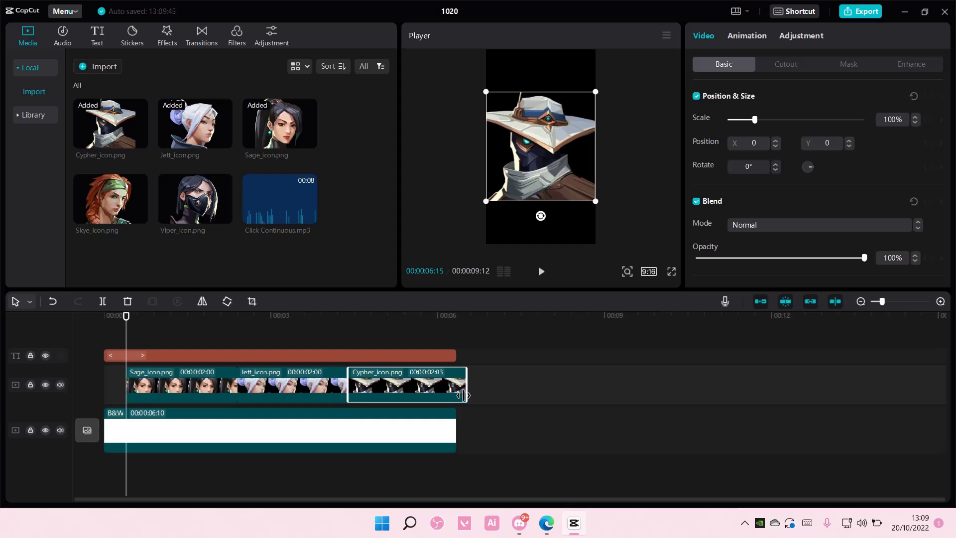
pyautogui.moveTo(459, 395); pyautogui.dragTo(464, 395)
# - Extend the background and arrow text clips to the end of the Cypher clip at 00:00:06:13, and scale Cypher to 46%
pyautogui.moveTo(467, 425); pyautogui.dragTo(472, 424)
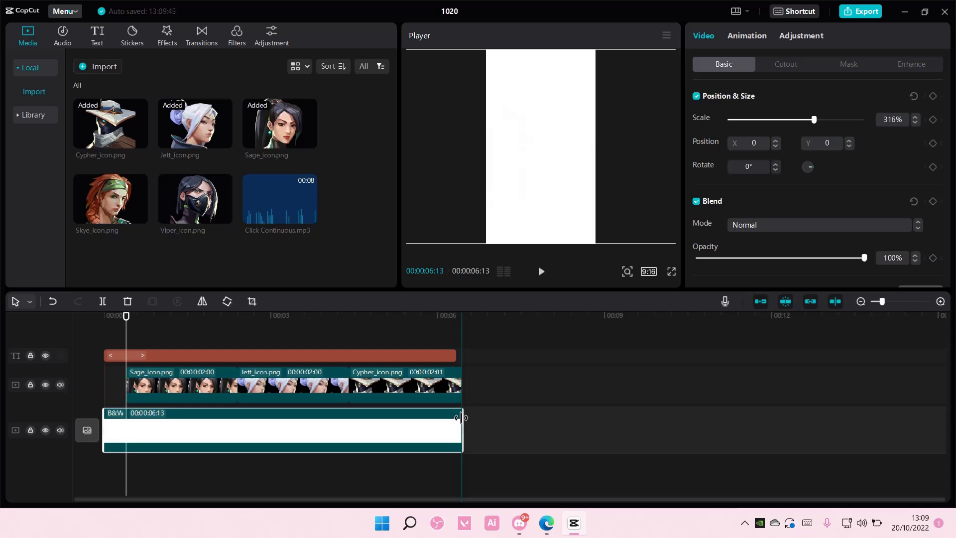
pyautogui.moveTo(454, 352); pyautogui.dragTo(460, 355)
pyautogui.click(448, 387)
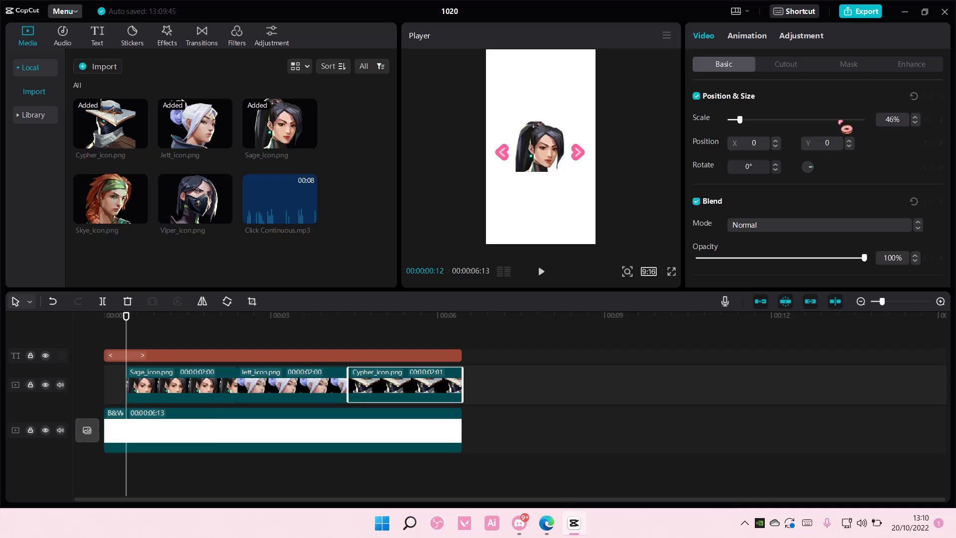
# - Split the Sage, Jett and Cypher clips each near their midpoint, with Cypher's cut at 00:00:05:12
pyautogui.click(187, 393)
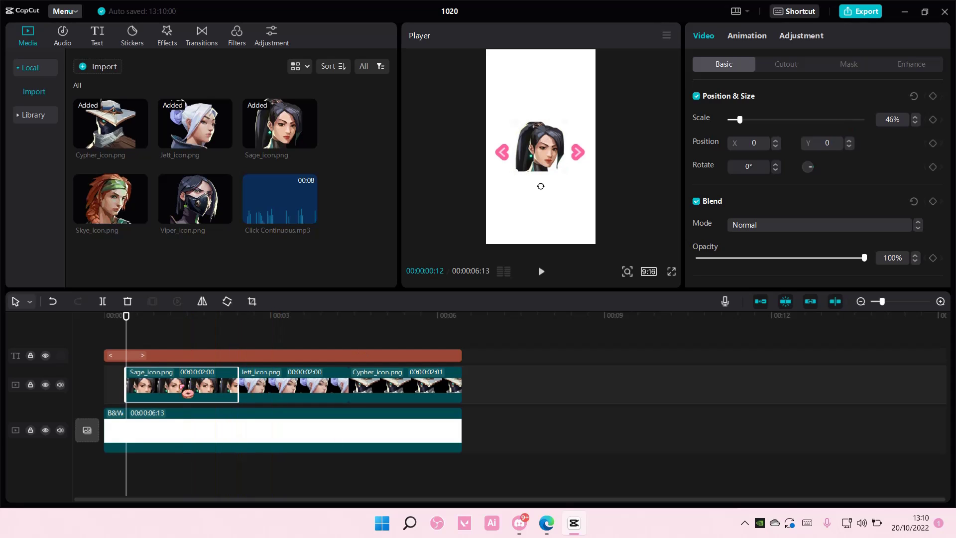
pyautogui.moveTo(126, 316); pyautogui.dragTo(421, 359)
pyautogui.click(102, 301)
pyautogui.click(317, 385)
pyautogui.click(102, 301)
pyautogui.click(418, 383)
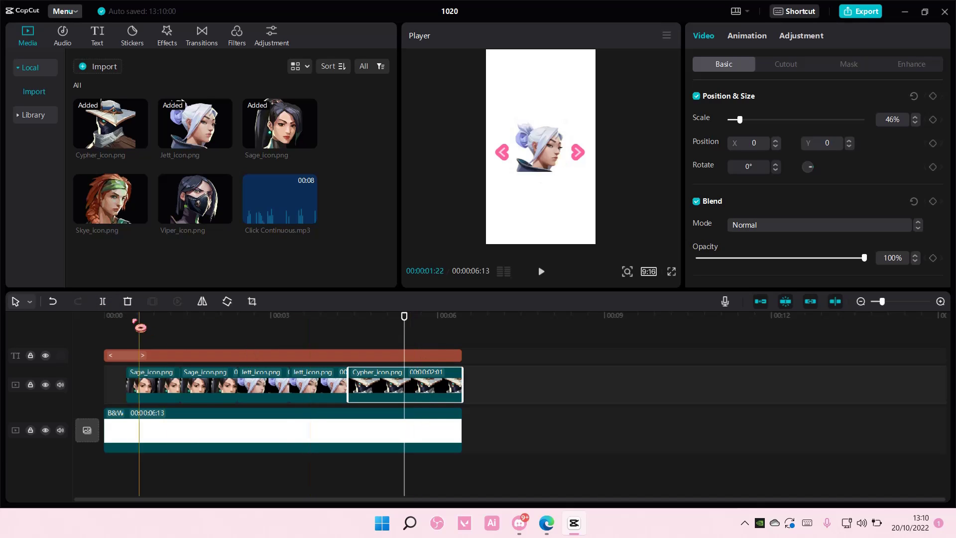
pyautogui.click(108, 303)
# - Apply the Slide Left entrance animation to the first Sage segment and the Slide Left exit animation to the second
pyautogui.moveTo(410, 322); pyautogui.dragTo(265, 333)
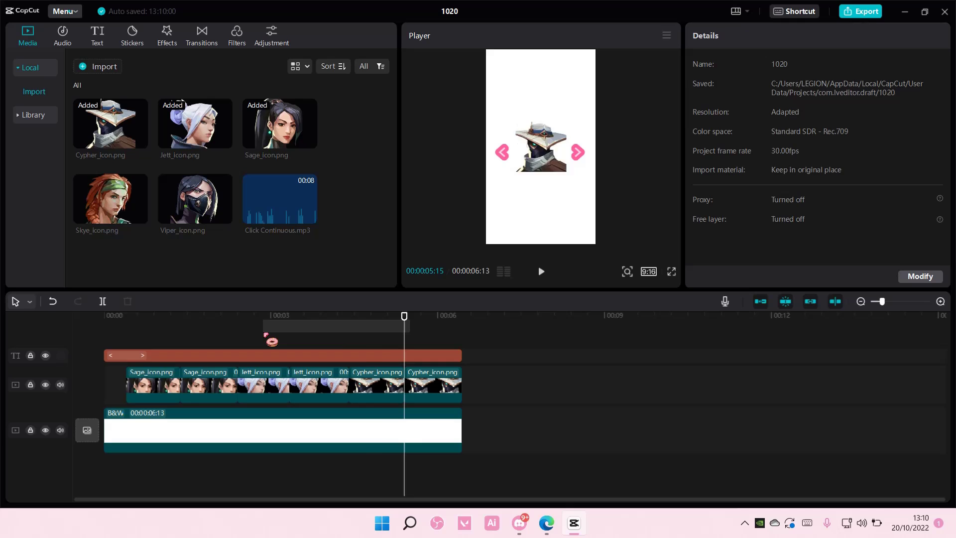
pyautogui.moveTo(404, 319); pyautogui.dragTo(165, 329)
pyautogui.click(155, 381)
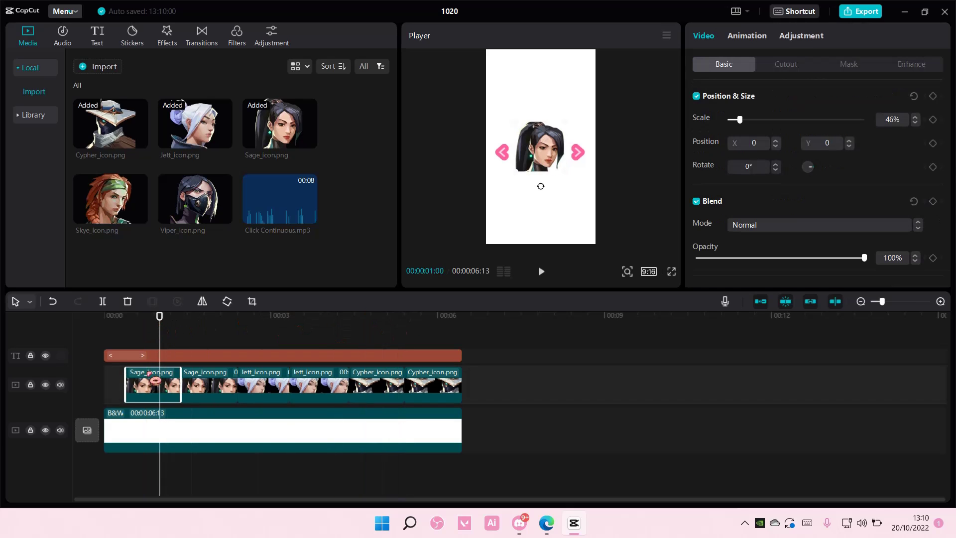
pyautogui.click(747, 36)
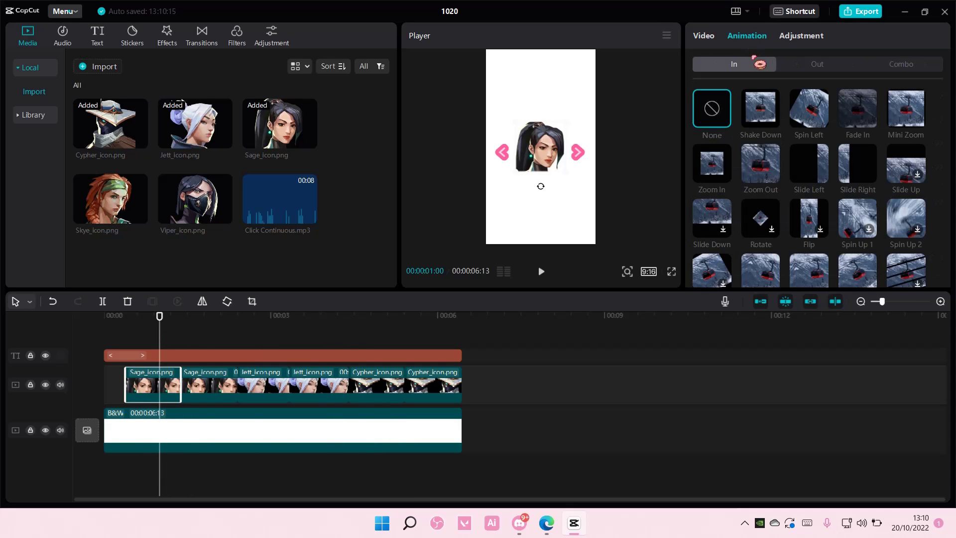
pyautogui.click(817, 151)
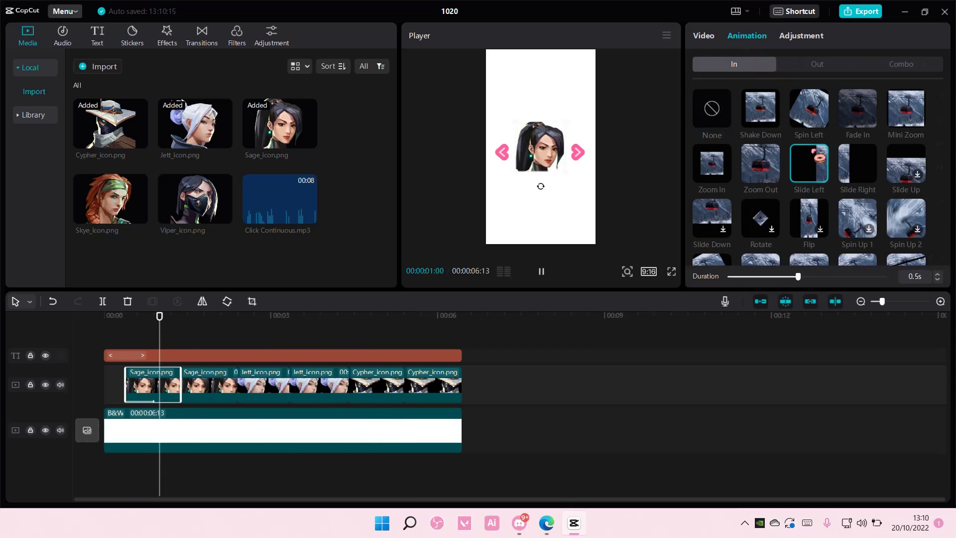
pyautogui.click(228, 397)
pyautogui.click(804, 60)
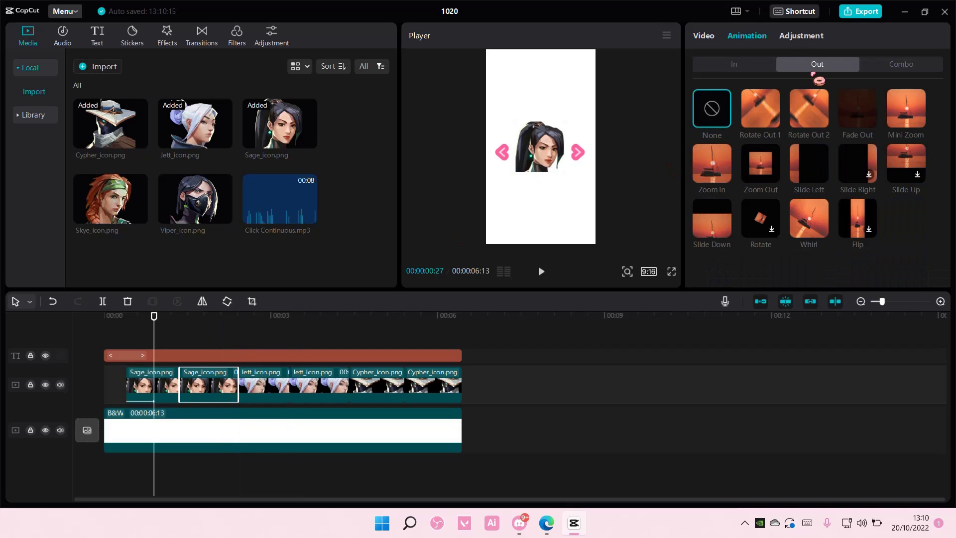
pyautogui.click(811, 157)
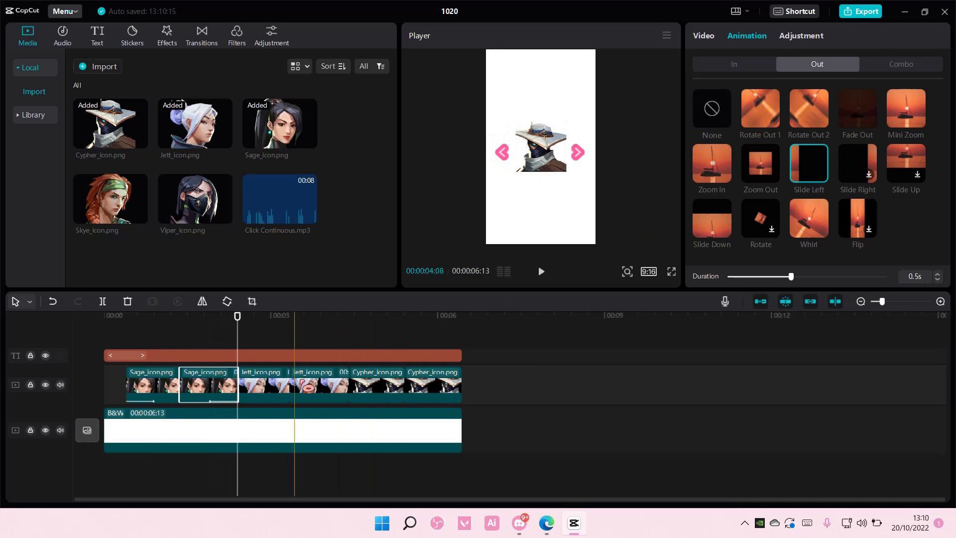
# - Apply the Slide Left entrance animation to the first Jett segment and the Slide Left exit animation to the second
pyautogui.click(278, 391)
pyautogui.click(747, 66)
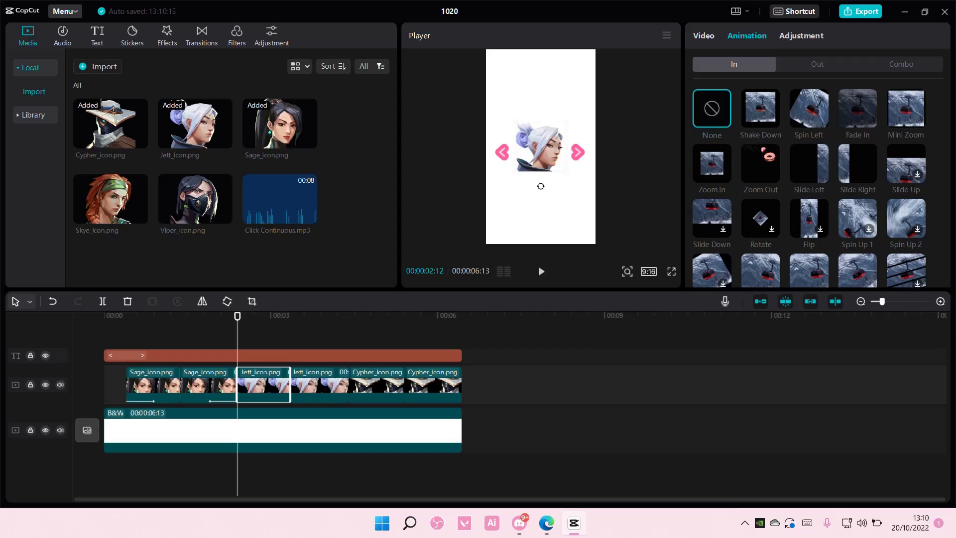
pyautogui.click(809, 163)
pyautogui.click(321, 386)
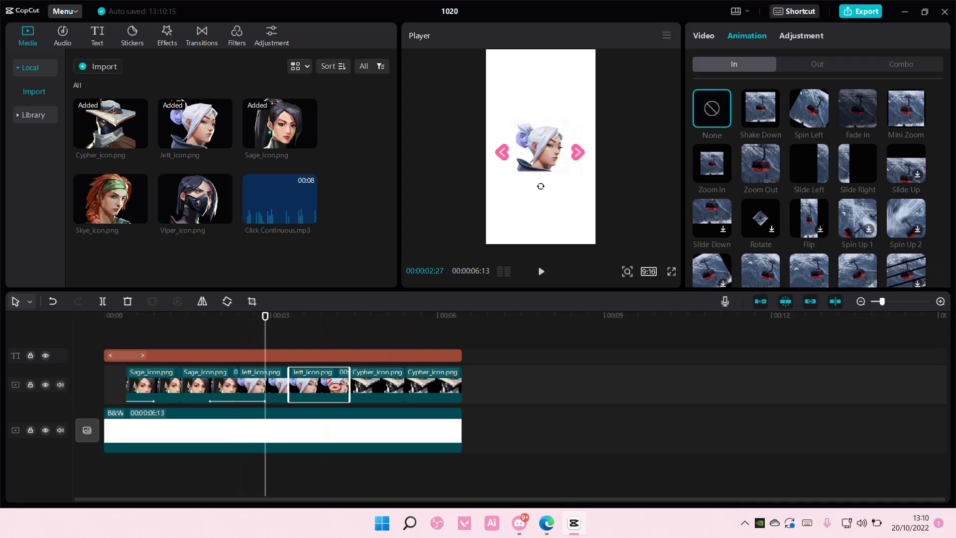
pyautogui.click(828, 68)
pyautogui.click(826, 158)
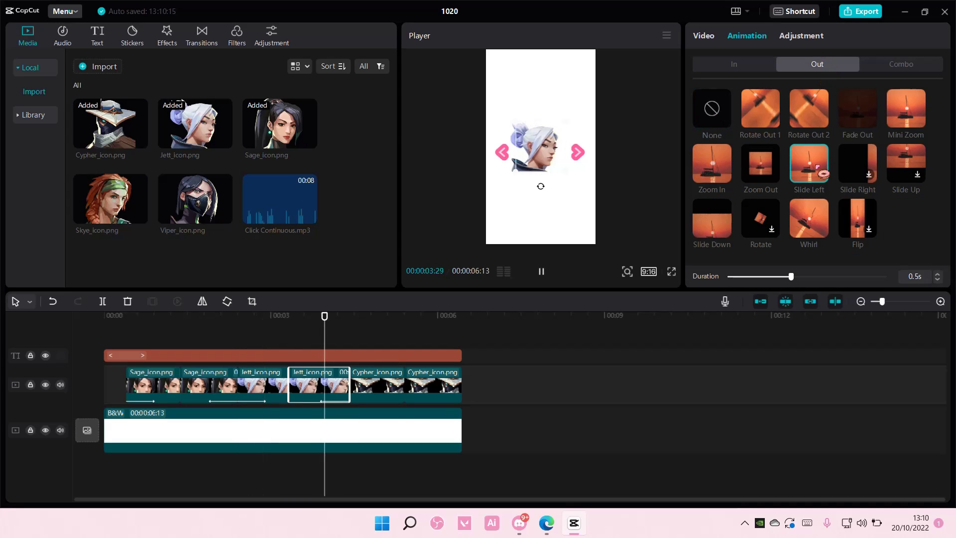
# - Apply the Slide Left entrance animation to the first Cypher segment and the Mini Zoom entrance animation to the second
pyautogui.click(395, 386)
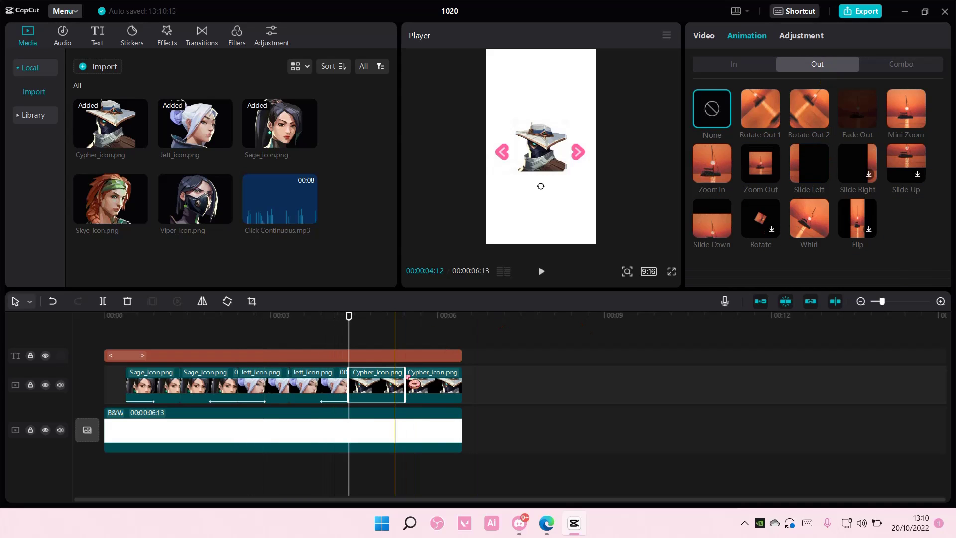
pyautogui.click(743, 68)
pyautogui.click(809, 163)
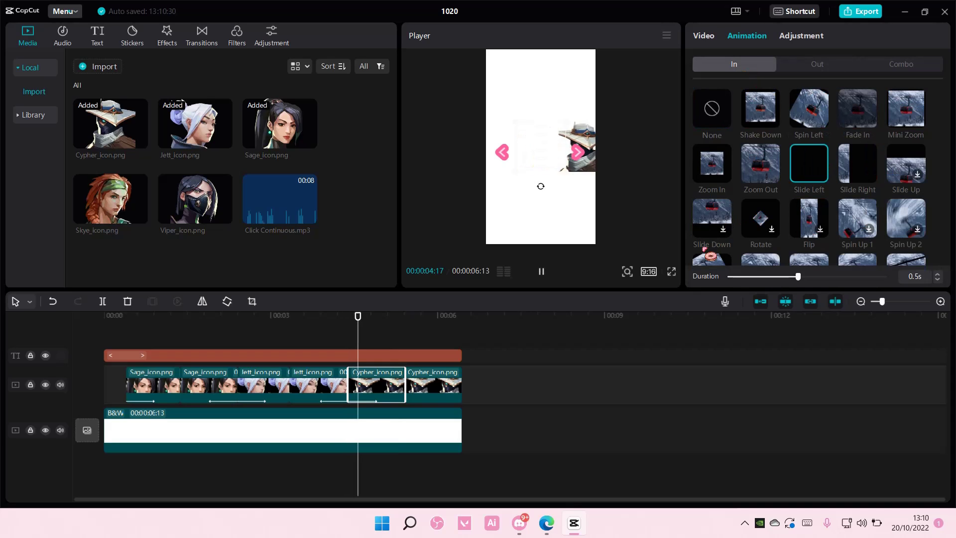
pyautogui.click(450, 387)
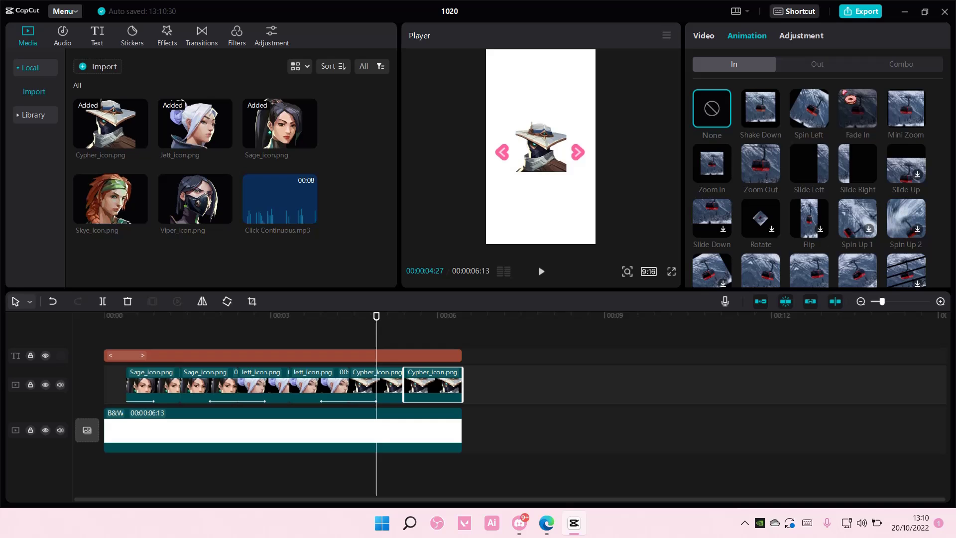
pyautogui.click(906, 108)
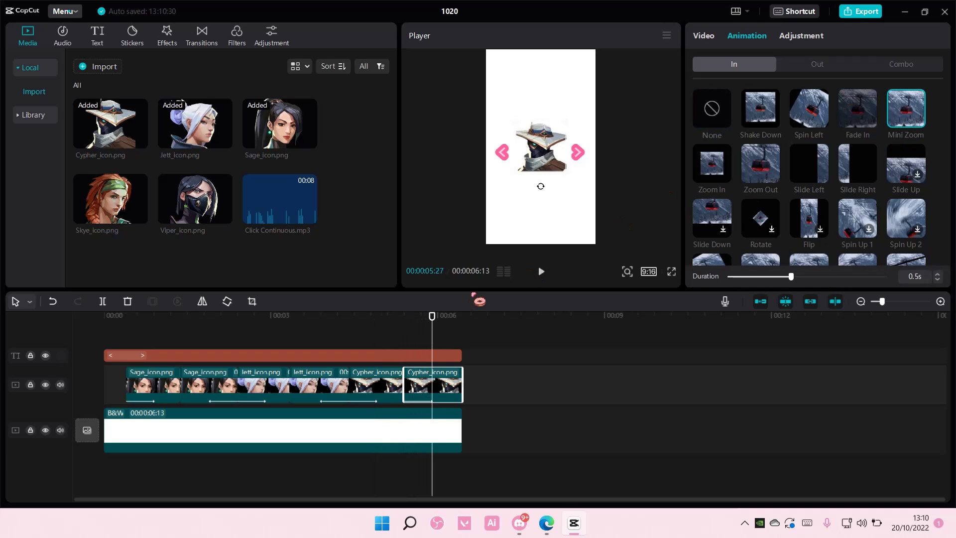
# - Add the white pixel pointing-hand sticker from the Emphasis category and extend it to span the whole video, from 00:00:00:00 to 00:00:06:13
pyautogui.moveTo(432, 317); pyautogui.dragTo(127, 384)
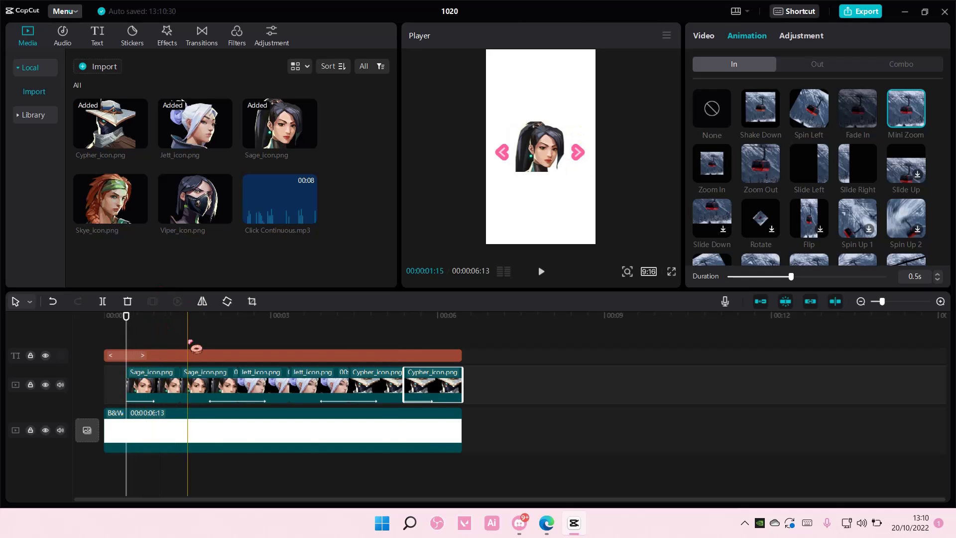
pyautogui.click(132, 36)
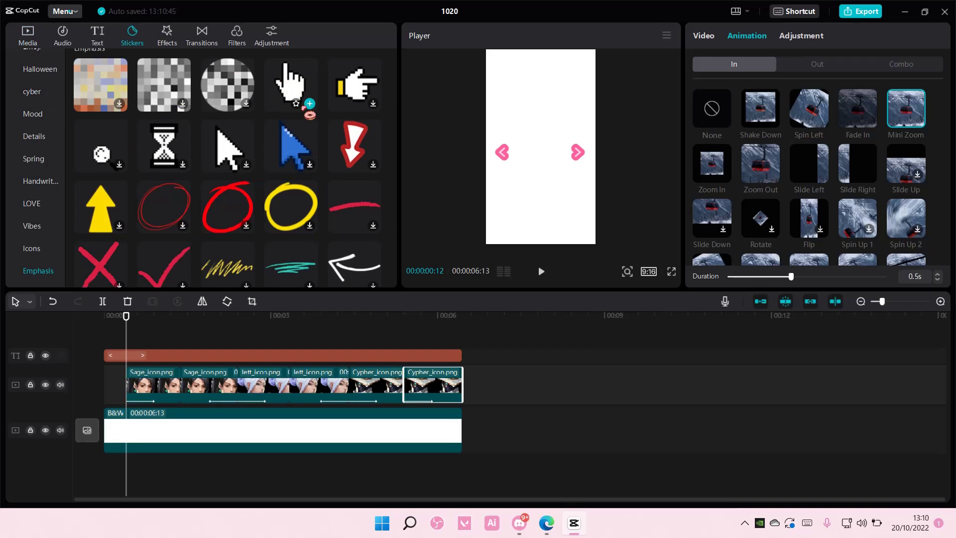
pyautogui.click(310, 104)
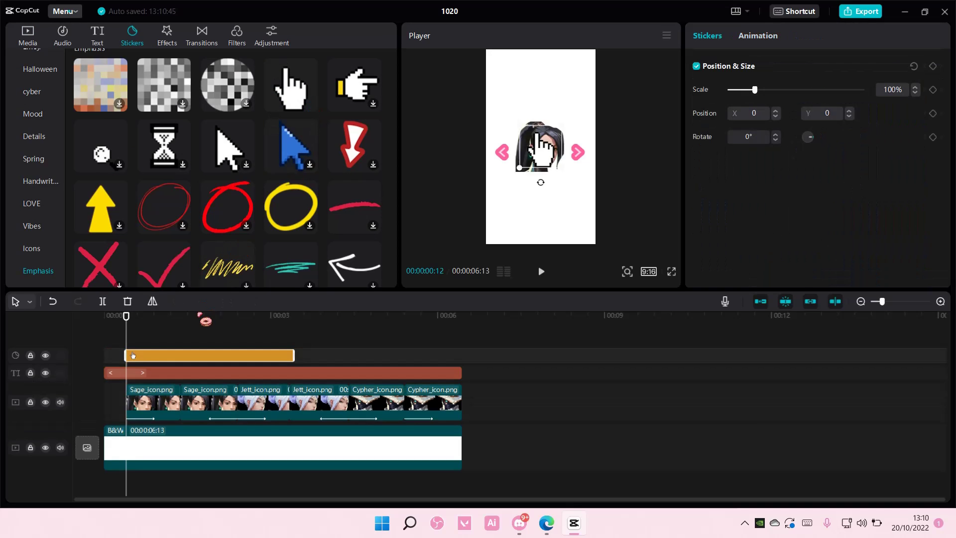
pyautogui.moveTo(294, 355); pyautogui.dragTo(455, 372)
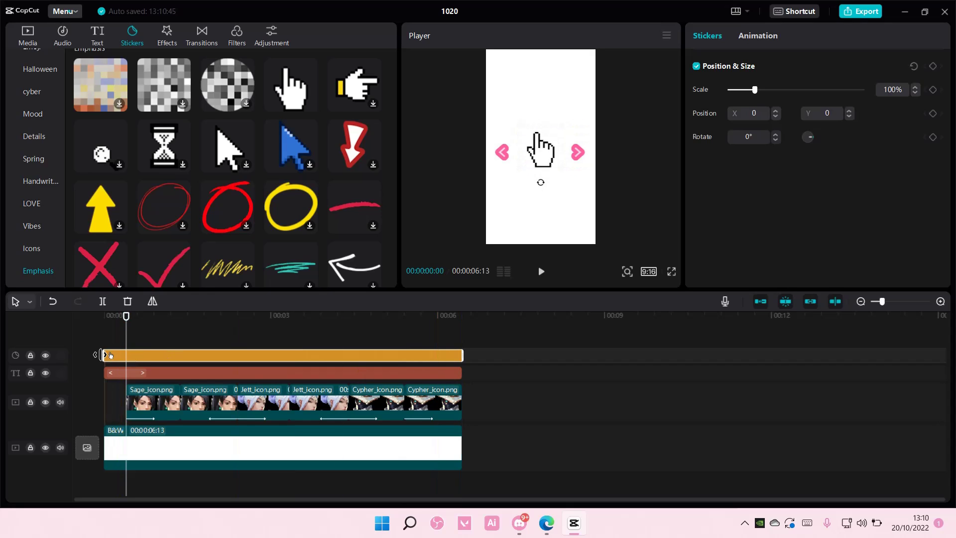
pyautogui.moveTo(132, 354); pyautogui.dragTo(110, 354)
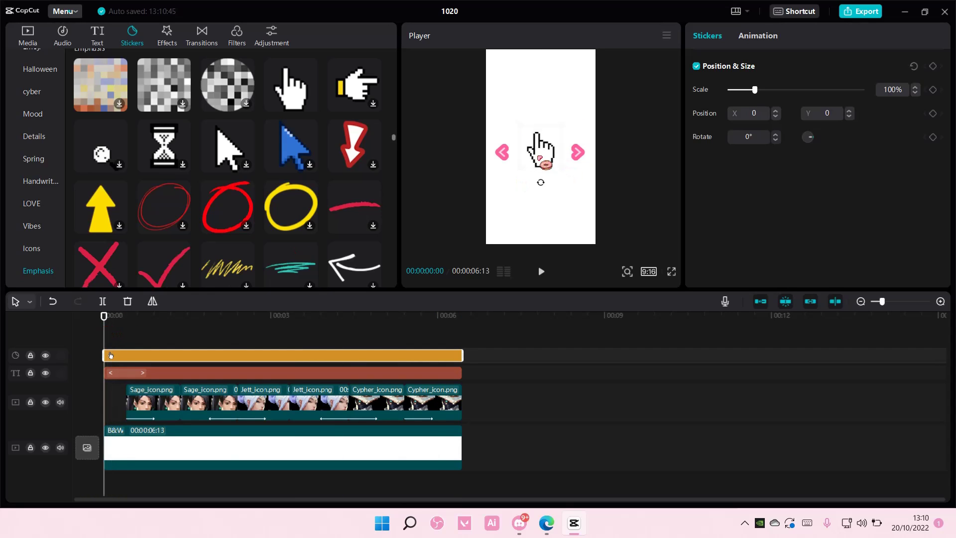
# - Scale the hand sticker to 42% and place it below the arrows at about X -215, Y -1023
pyautogui.moveTo(537, 155); pyautogui.dragTo(515, 187)
pyautogui.moveTo(754, 90); pyautogui.dragTo(746, 100)
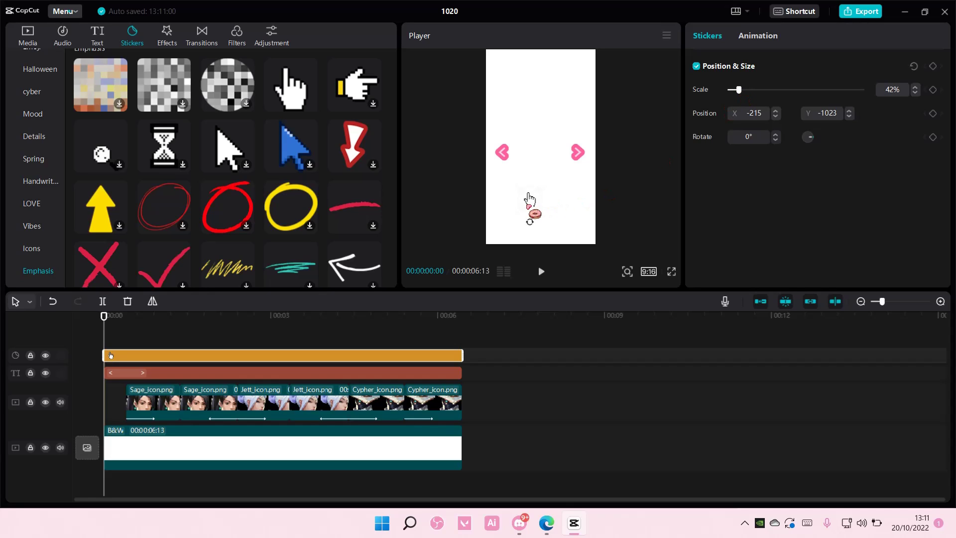
# - Keyframe the hand's position from below the frame at X 451, Y -2096 at 00:00:00:00 to the left arrow at X -731, Y -319 at 00:00:00:12
pyautogui.moveTo(111, 322); pyautogui.dragTo(129, 323)
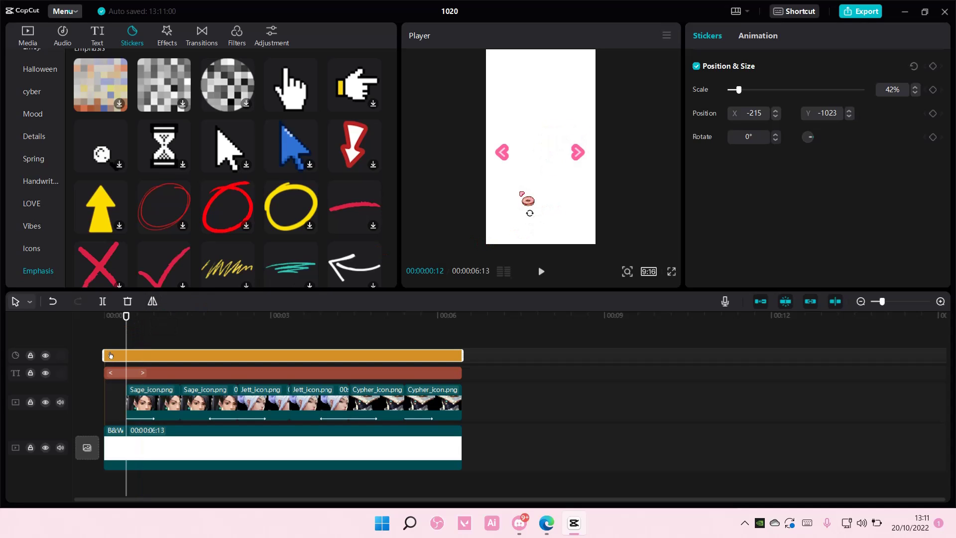
pyautogui.moveTo(503, 170); pyautogui.dragTo(529, 212)
pyautogui.hotkey('ctrl', 'z')
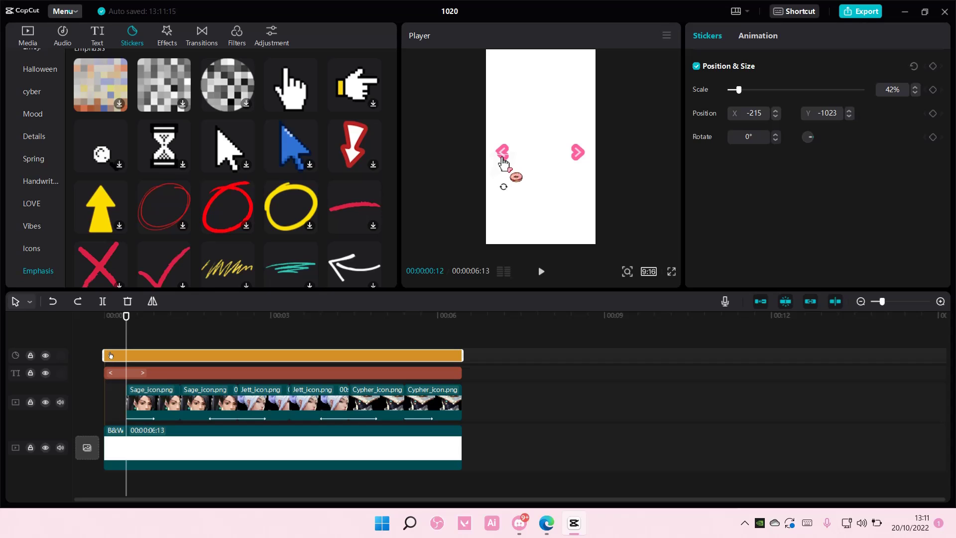
pyautogui.moveTo(508, 167); pyautogui.dragTo(508, 167)
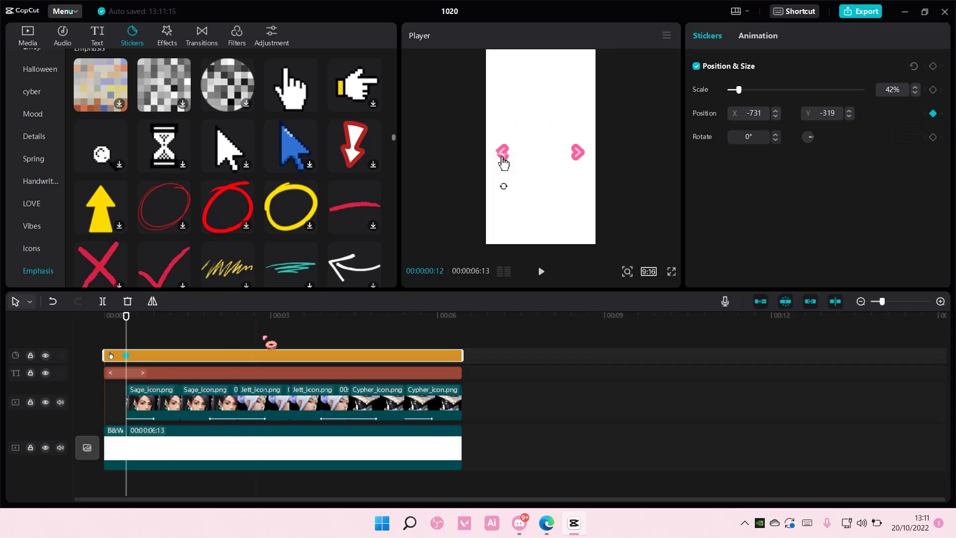
pyautogui.click(109, 317)
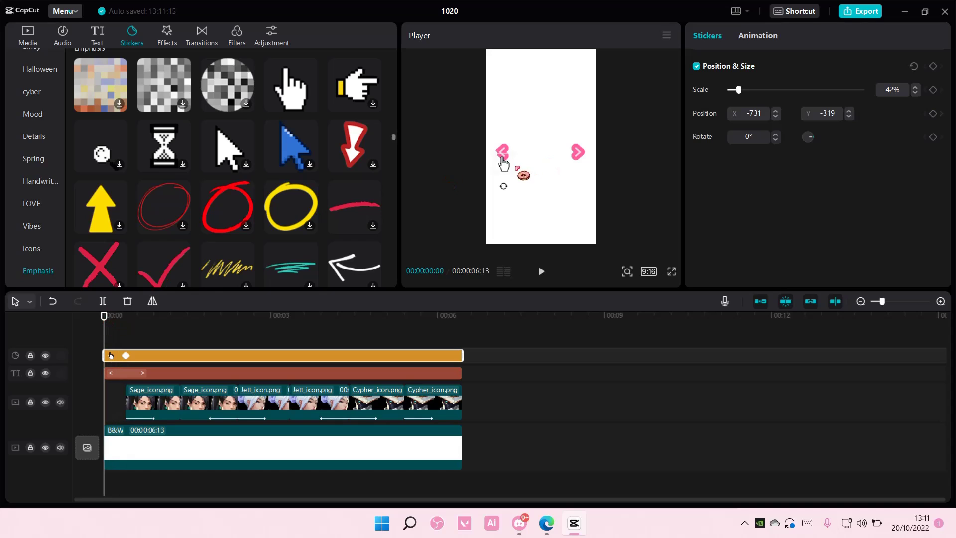
pyautogui.moveTo(508, 167); pyautogui.dragTo(568, 256)
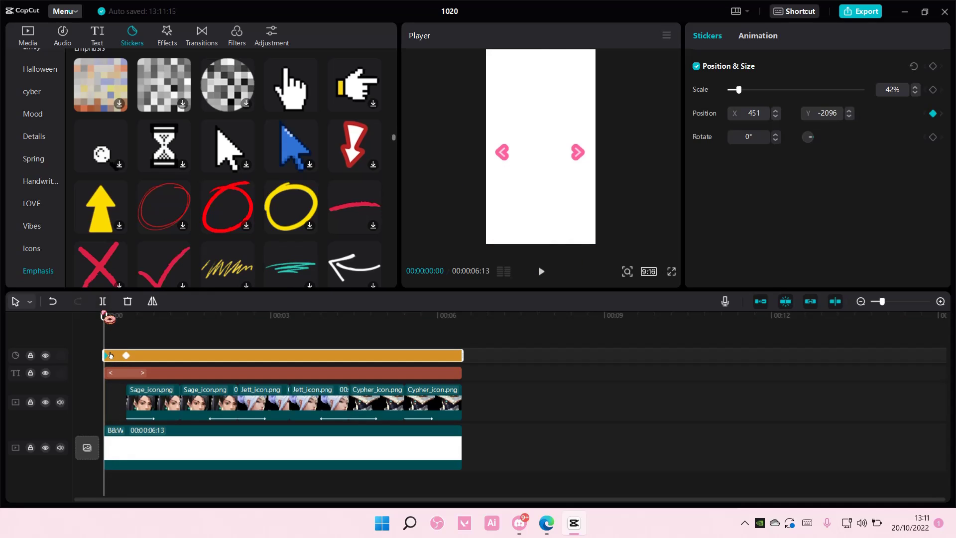
# - Hold the hand on the left arrow with a position keyframe at 00:00:04:27, and move it onto Cypher at X 0, Y -391 at 00:00:05:12
pyautogui.moveTo(109, 321); pyautogui.dragTo(380, 369)
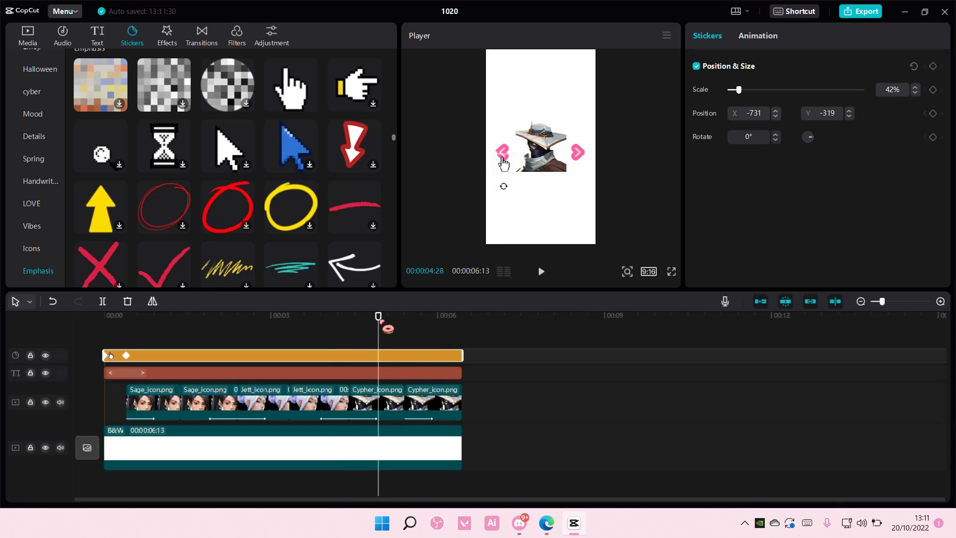
pyautogui.moveTo(380, 319); pyautogui.dragTo(377, 321)
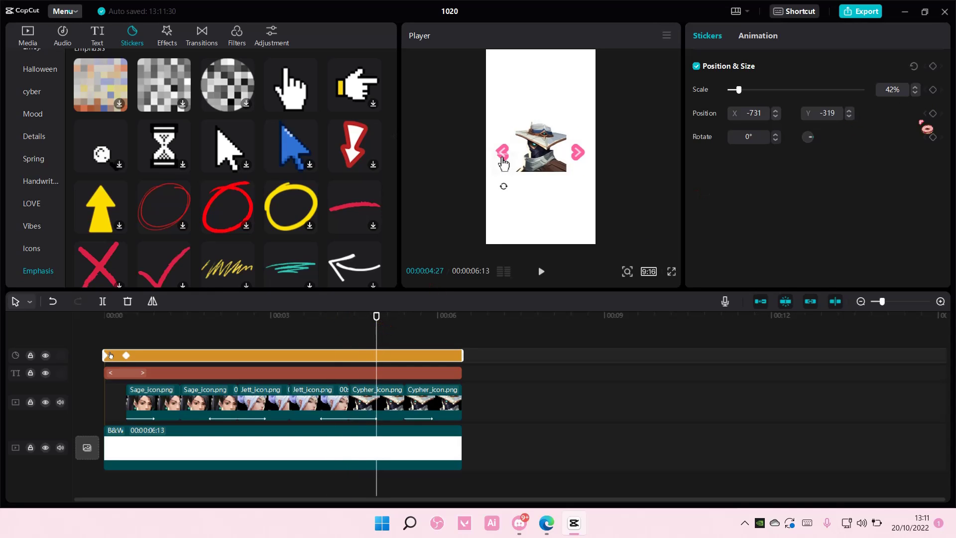
pyautogui.click(932, 113)
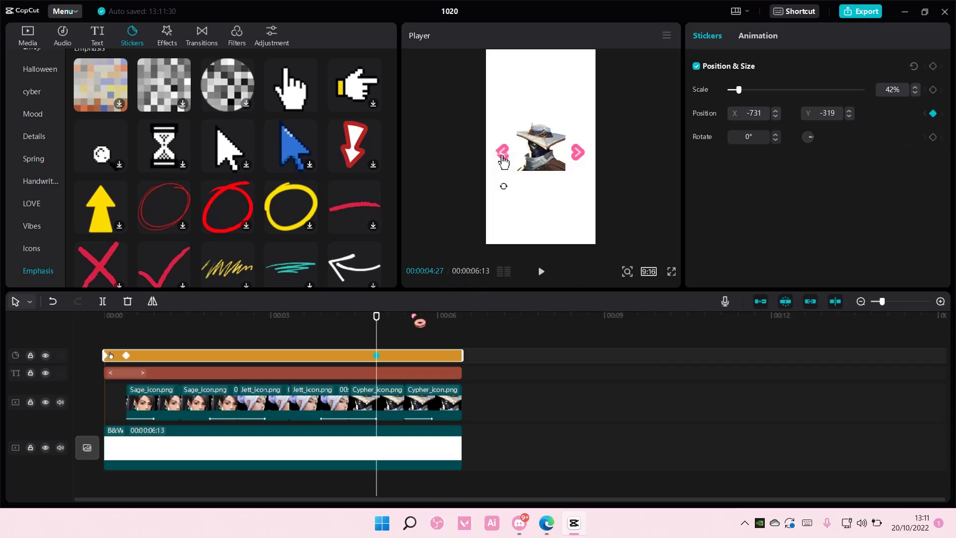
pyautogui.moveTo(380, 322); pyautogui.dragTo(407, 325)
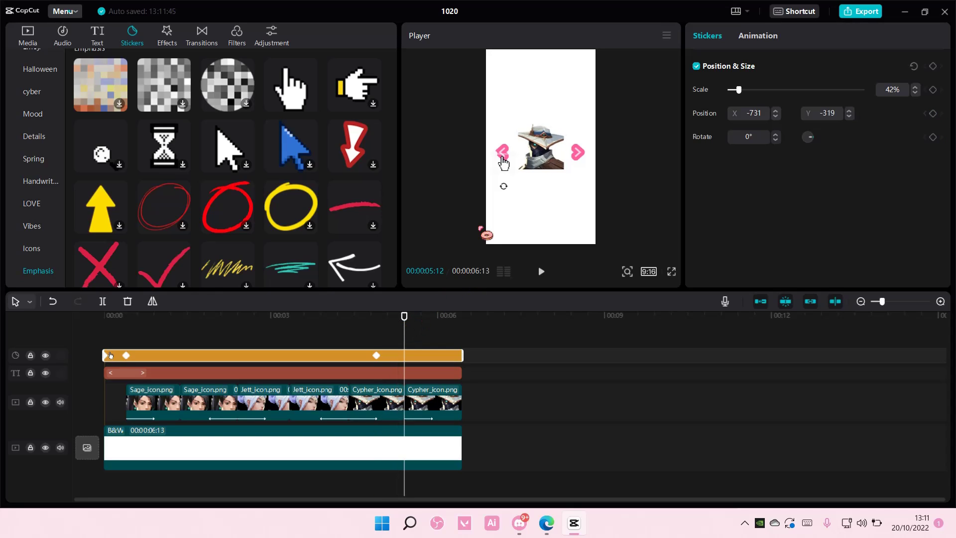
pyautogui.moveTo(507, 163); pyautogui.dragTo(541, 167)
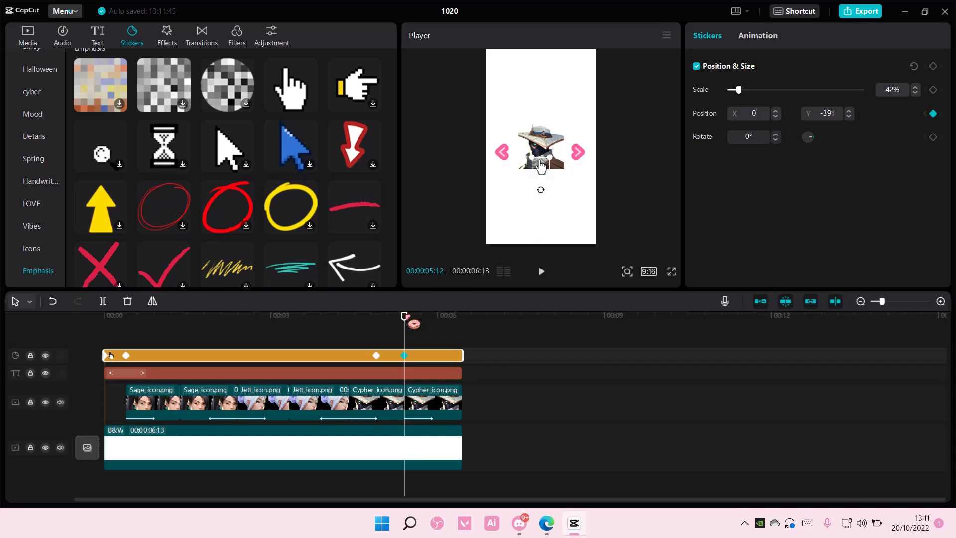
# - Play the video from the beginning to check the hand's movement against the character animations
pyautogui.moveTo(407, 317); pyautogui.dragTo(97, 334)
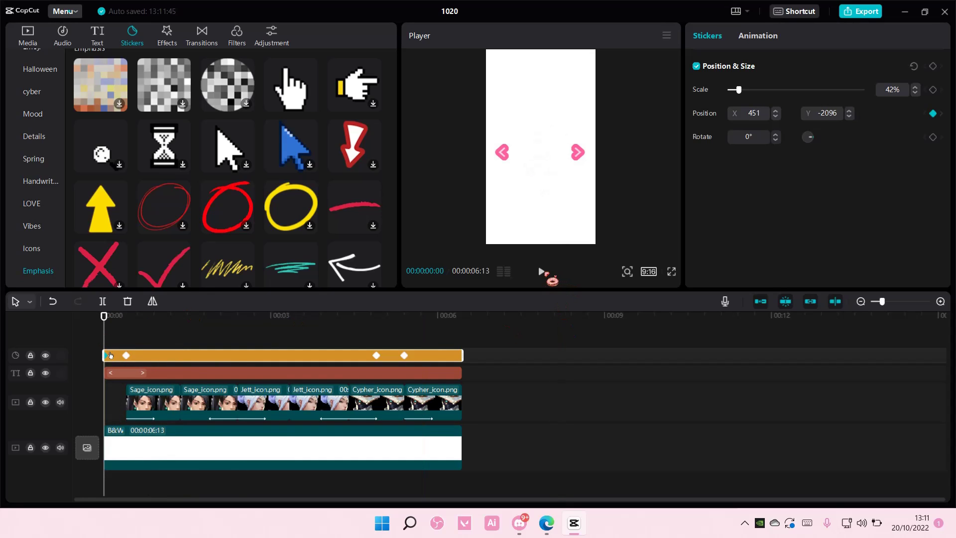
pyautogui.click(542, 272)
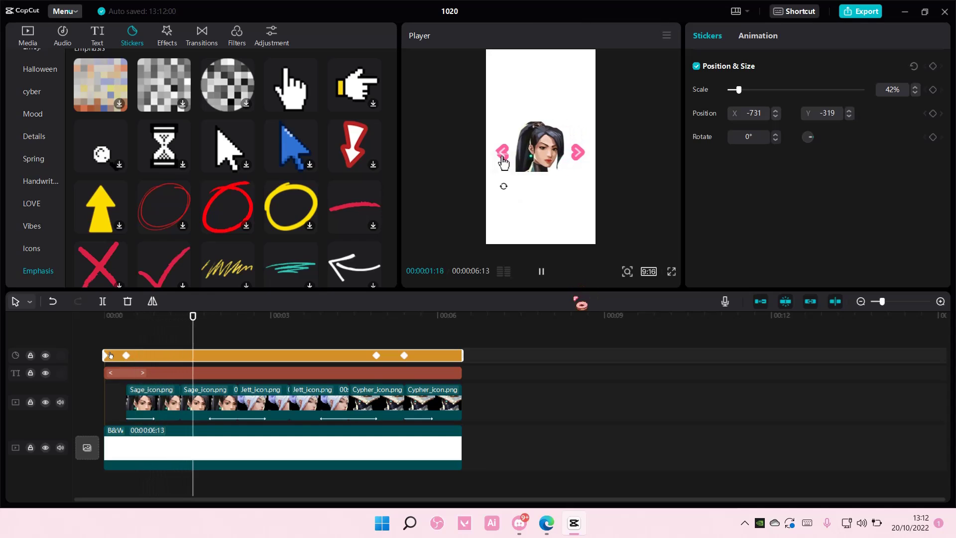
pyautogui.click(519, 419)
pyautogui.moveTo(463, 319); pyautogui.dragTo(197, 334)
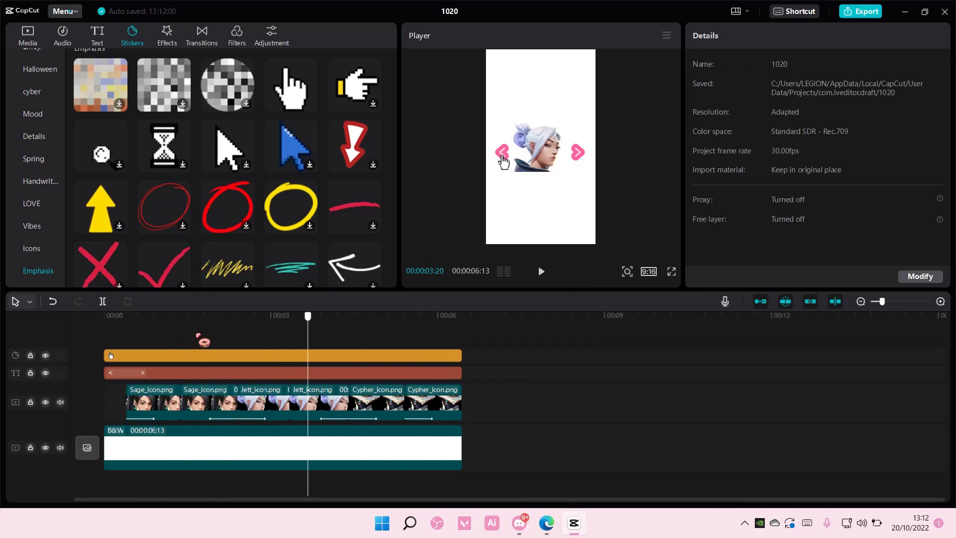
pyautogui.click(155, 339)
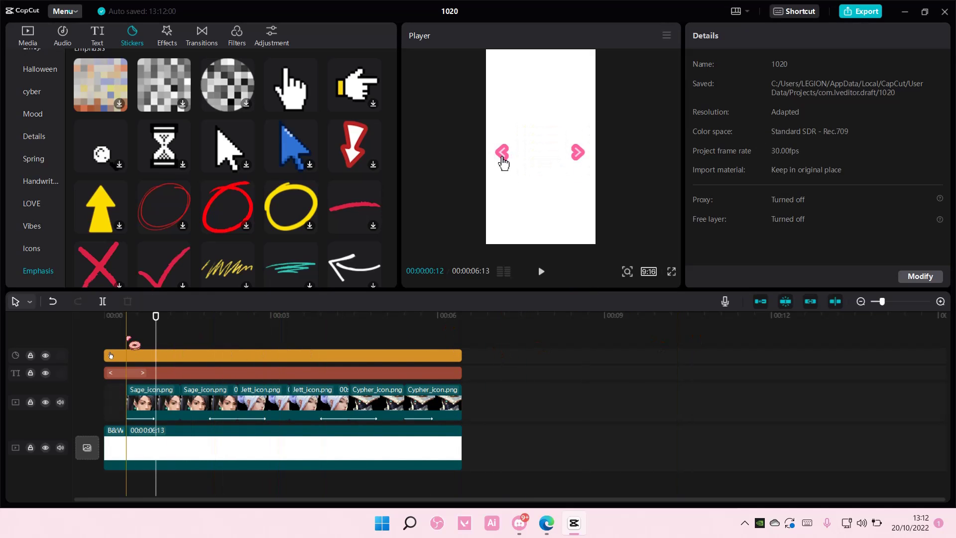
pyautogui.click(104, 338)
pyautogui.press('space')
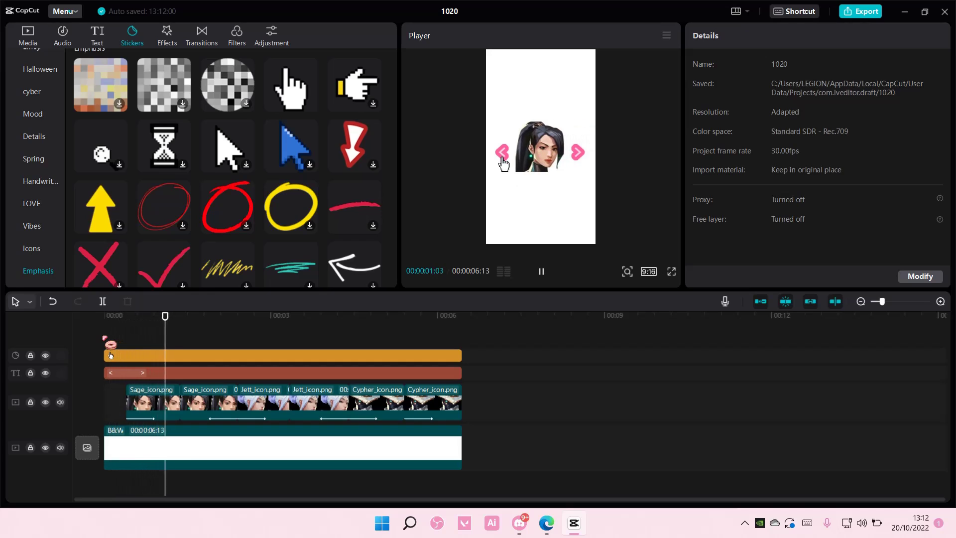